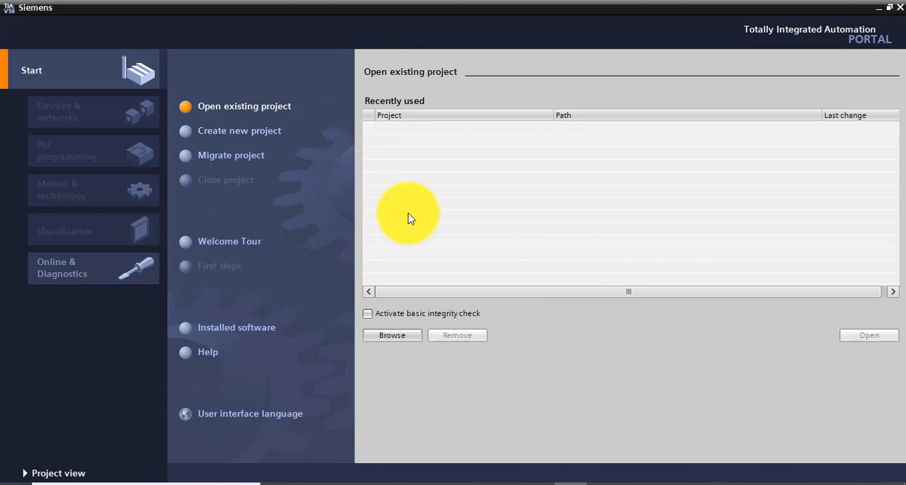
Create a new project under the proposed name Project5 and begin adding a new device to it
{"action": "left_click", "coordinate": [240, 137]}
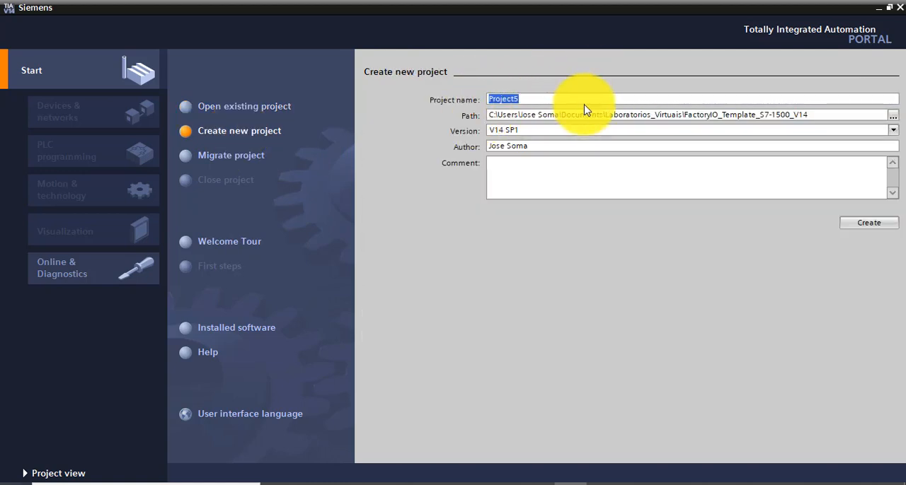
{"action": "left_click", "coordinate": [860, 225]}
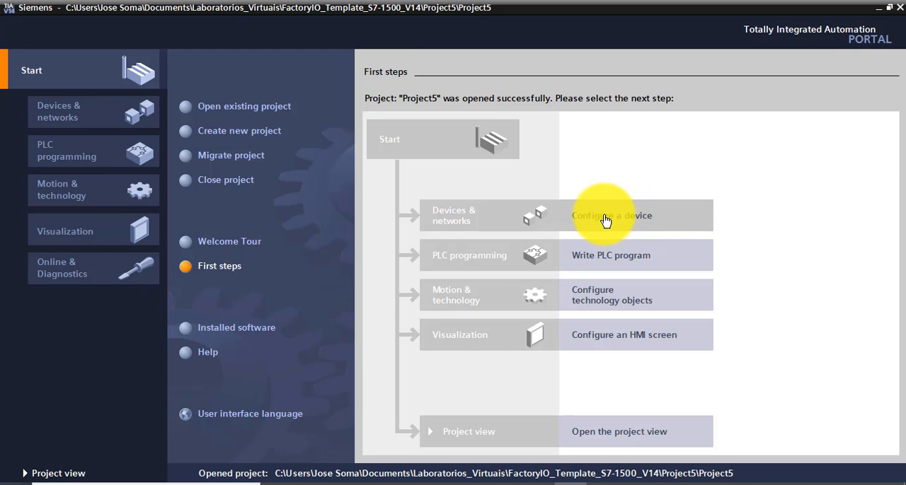
{"action": "left_click", "coordinate": [605, 221]}
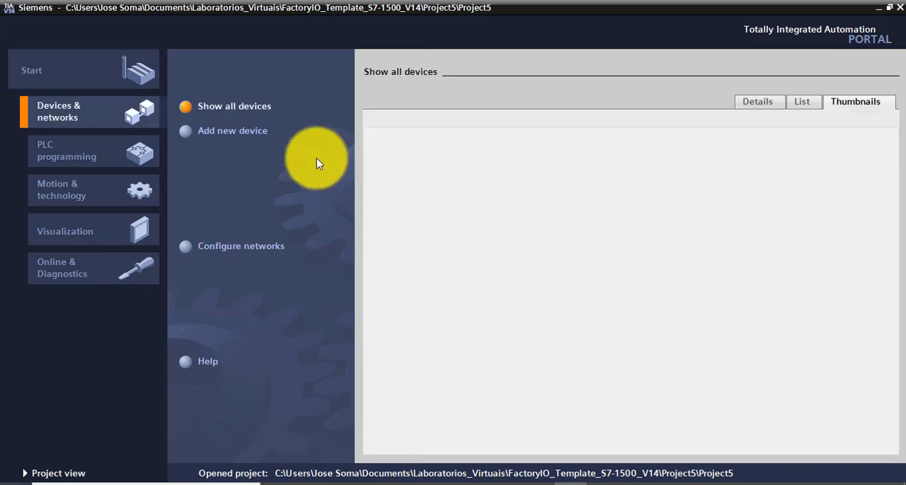
{"action": "left_click", "coordinate": [249, 133]}
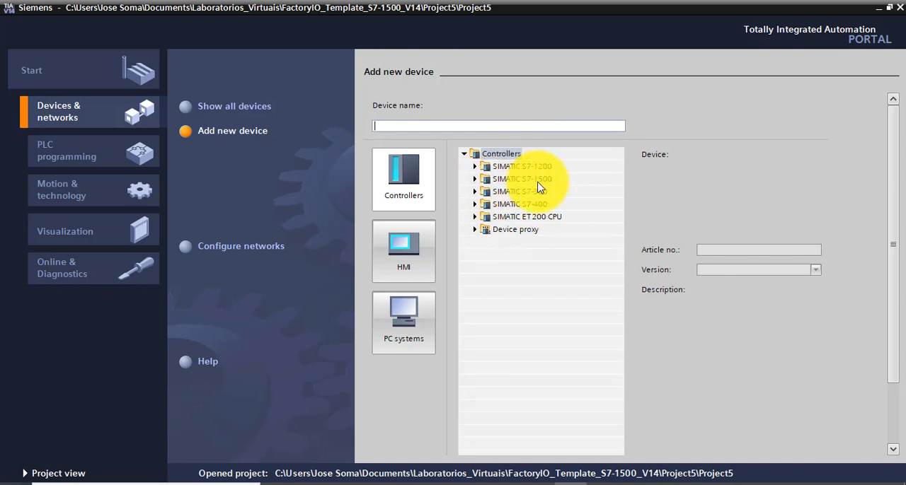
Add the SIMATIC S7-1500 controller CPU 1511-1 PN, article 6ES7 511-1AK00-0AB0, version V1.8, to the project
{"action": "left_click", "coordinate": [475, 179]}
{"action": "scroll", "coordinate": [479, 173], "scroll_direction": "down", "scroll_amount": 1}
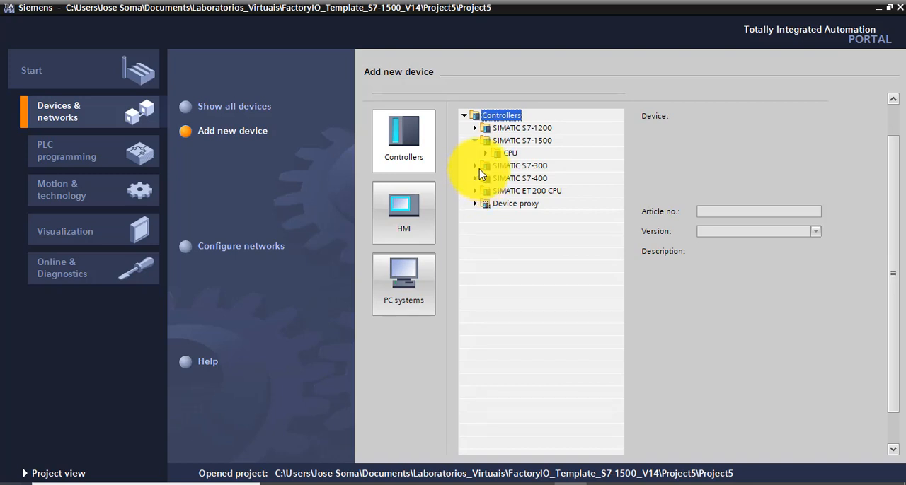
{"action": "left_click", "coordinate": [486, 153]}
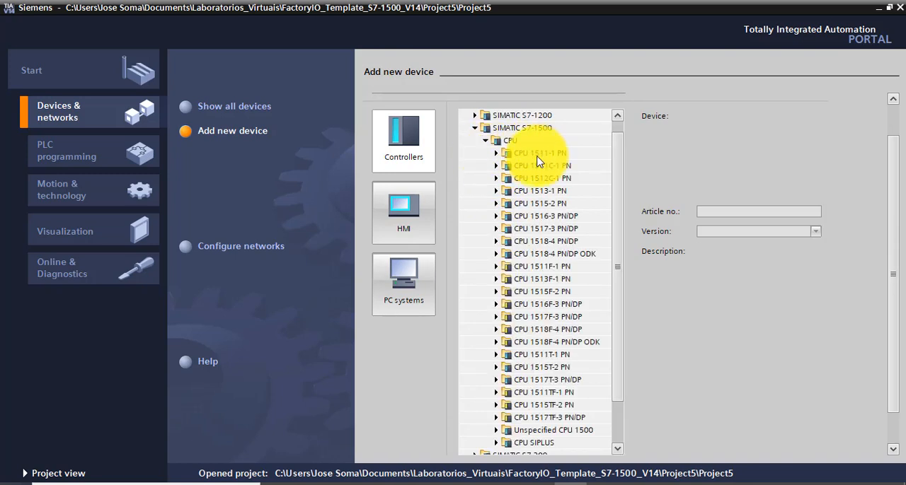
{"action": "left_click", "coordinate": [496, 154]}
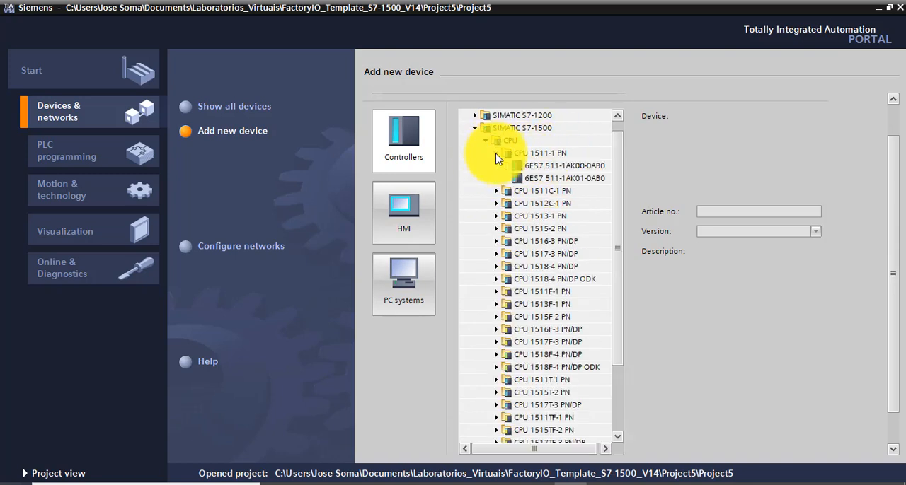
{"action": "left_click", "coordinate": [496, 153]}
{"action": "left_click", "coordinate": [496, 154]}
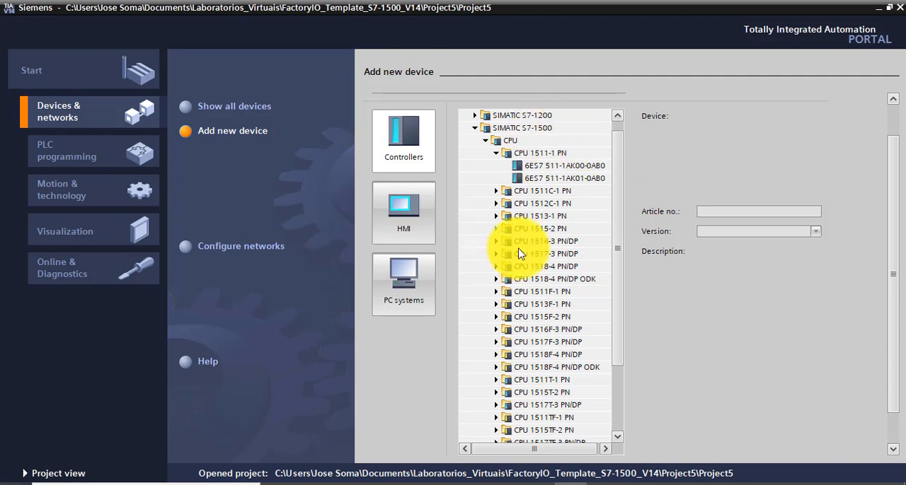
{"action": "left_click", "coordinate": [547, 167]}
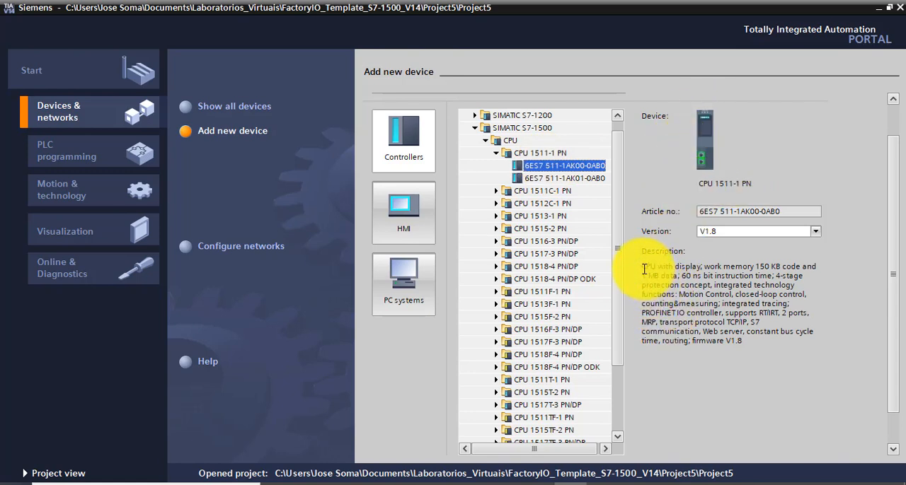
{"action": "left_click_drag", "start_coordinate": [644, 268], "coordinate": [772, 362]}
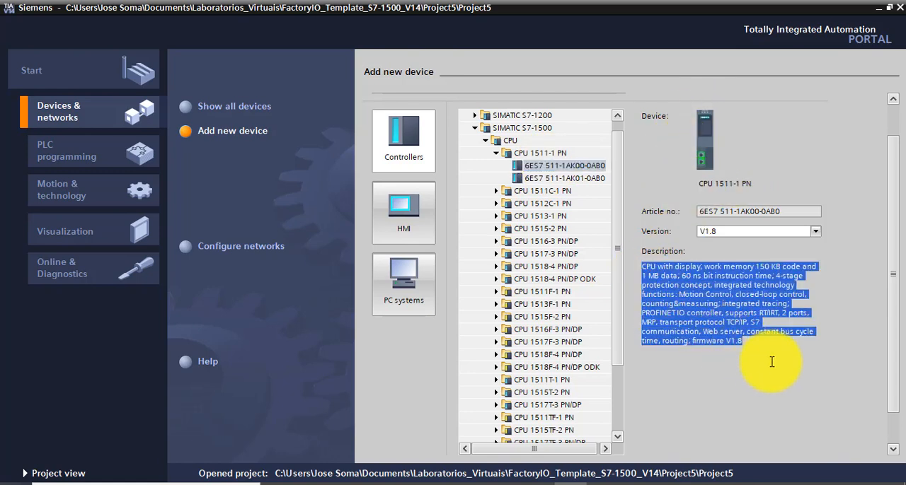
{"action": "left_click", "coordinate": [772, 361]}
{"action": "scroll", "coordinate": [885, 347], "scroll_direction": "down", "scroll_amount": 1}
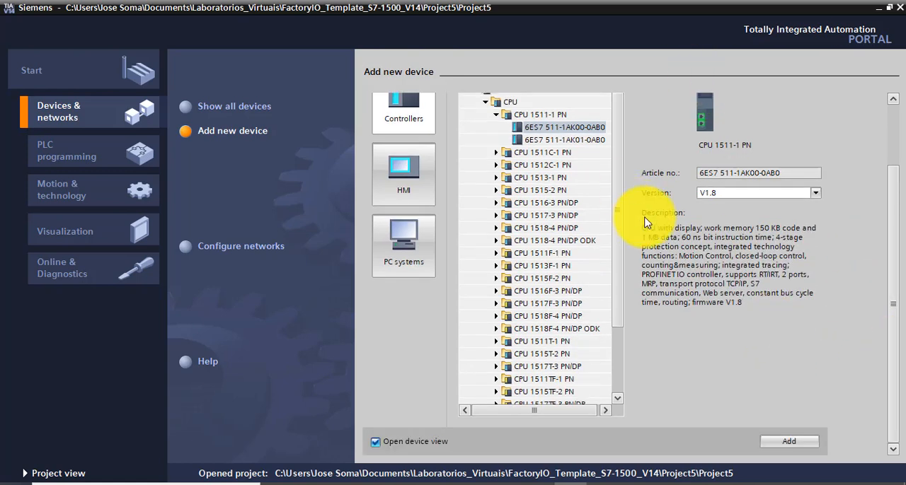
{"action": "left_click", "coordinate": [791, 445]}
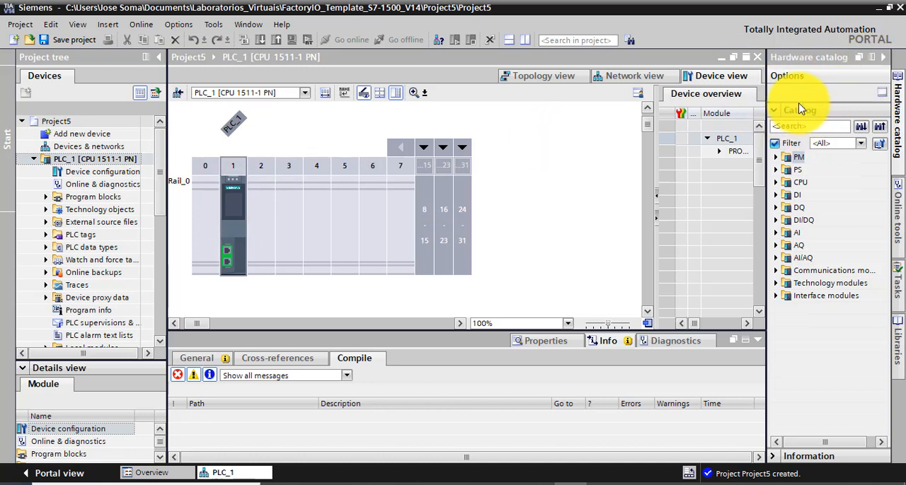
Insert the PS 25W 24VDC power supply, article 6ES7 505-0KA00-0AB0, in slot 0 of the rack
{"action": "left_click", "coordinate": [777, 171]}
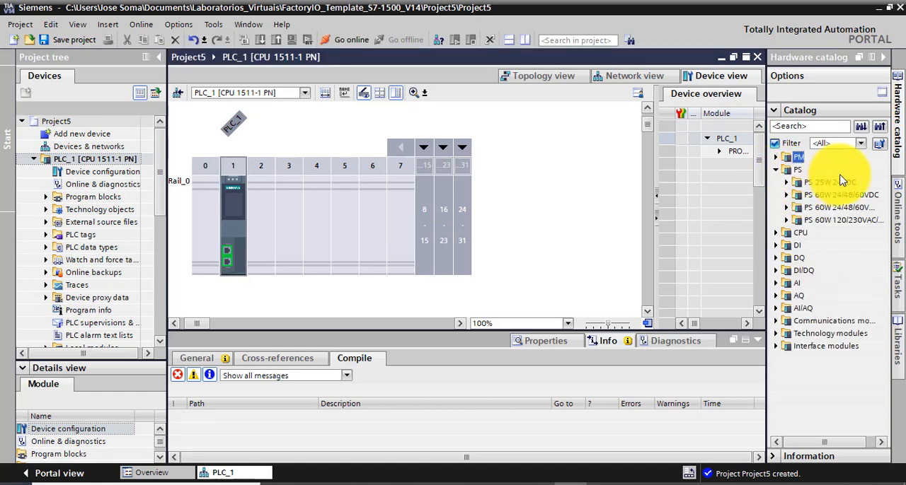
{"action": "left_click", "coordinate": [786, 183]}
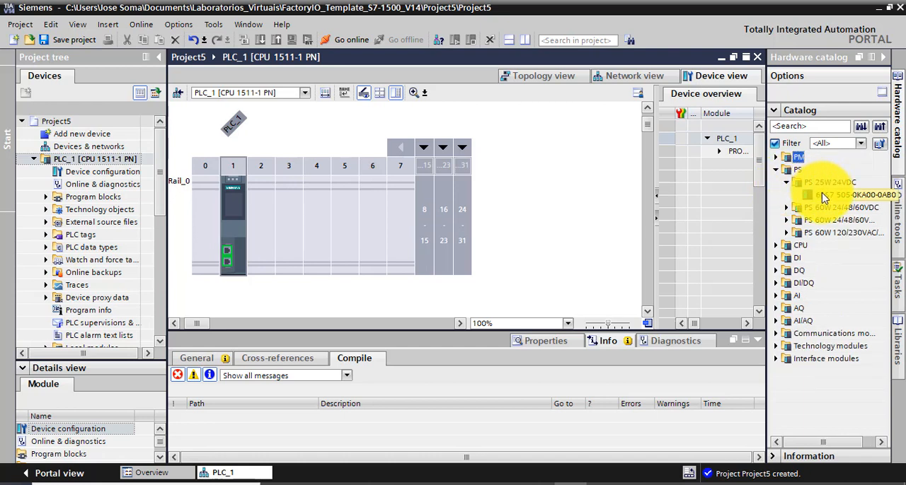
{"action": "left_click_drag", "start_coordinate": [823, 198], "coordinate": [216, 221]}
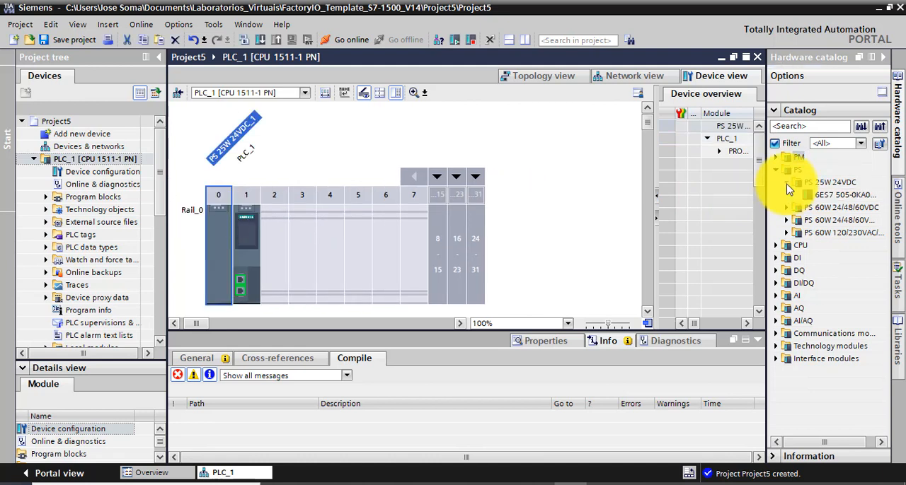
{"action": "left_click", "coordinate": [787, 184]}
{"action": "left_click", "coordinate": [775, 171]}
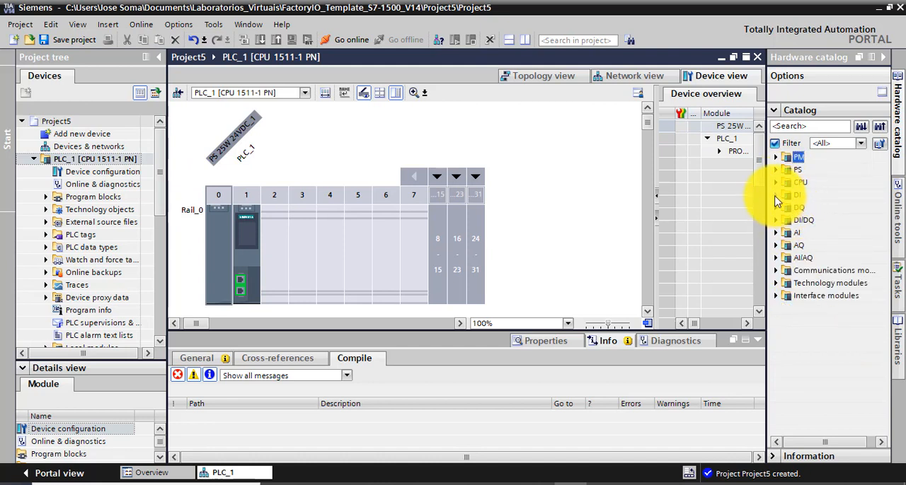
Insert a DI 16x24VDC BA digital input module in slot 2 of the rack
{"action": "left_click", "coordinate": [775, 195]}
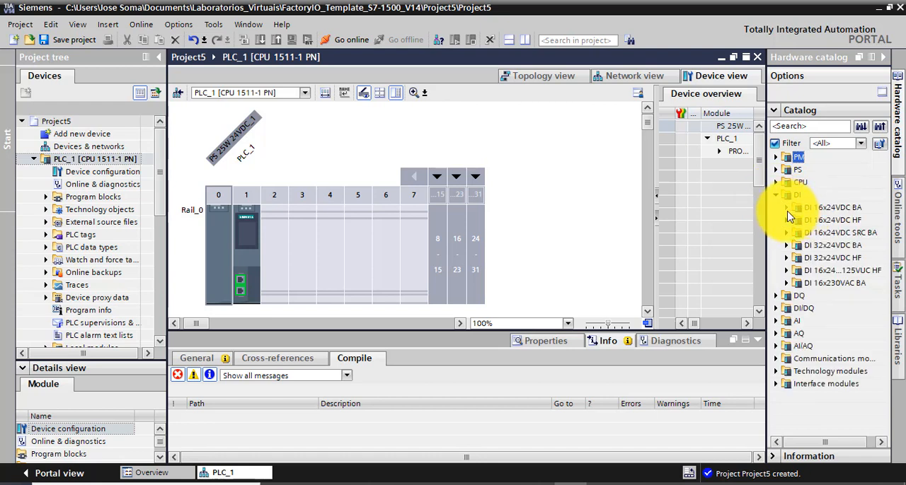
{"action": "left_click", "coordinate": [786, 208]}
{"action": "left_click_drag", "start_coordinate": [818, 221], "coordinate": [280, 250]}
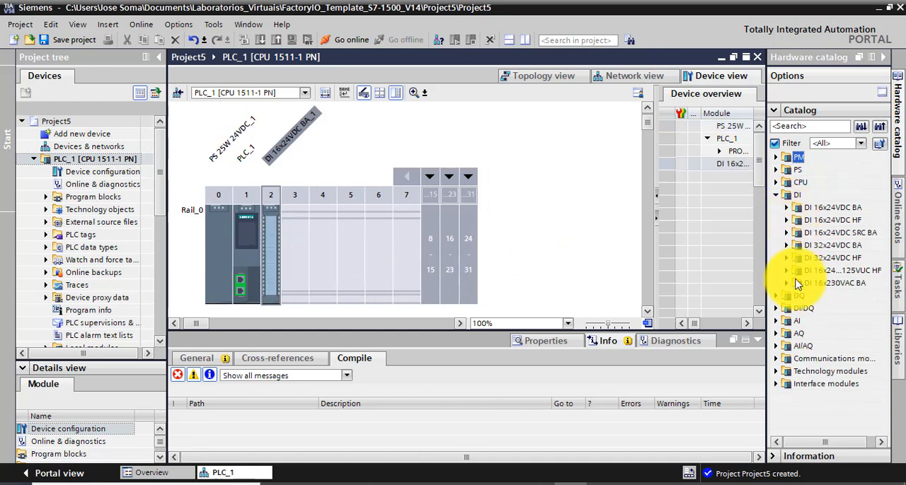
Insert a DQ 8x24VDC/2A HF digital output module, article 6ES7 522-1BF00-0AB0, in slot 3 of the rack
{"action": "left_click", "coordinate": [787, 296]}
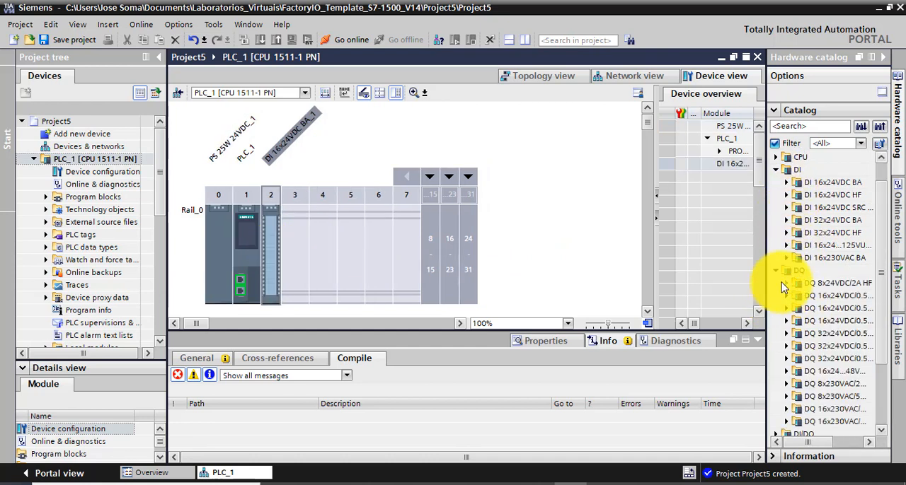
{"action": "left_click", "coordinate": [787, 284]}
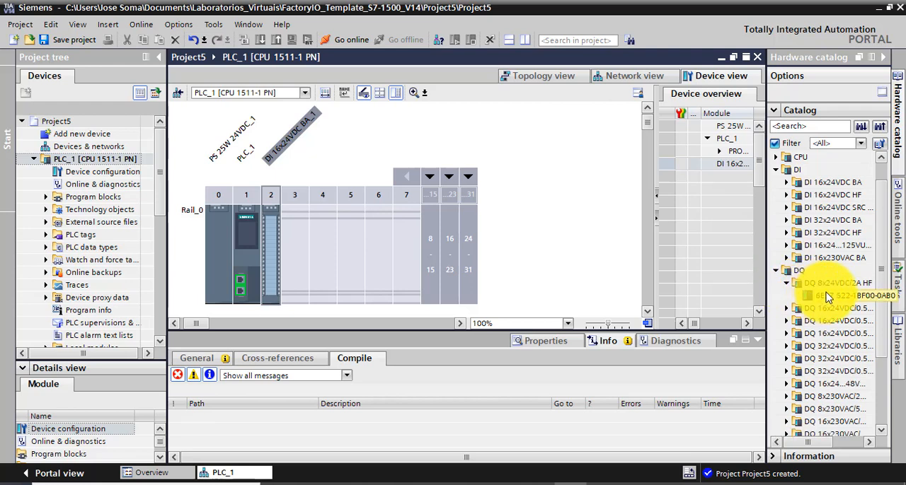
{"action": "left_click_drag", "start_coordinate": [837, 299], "coordinate": [296, 254]}
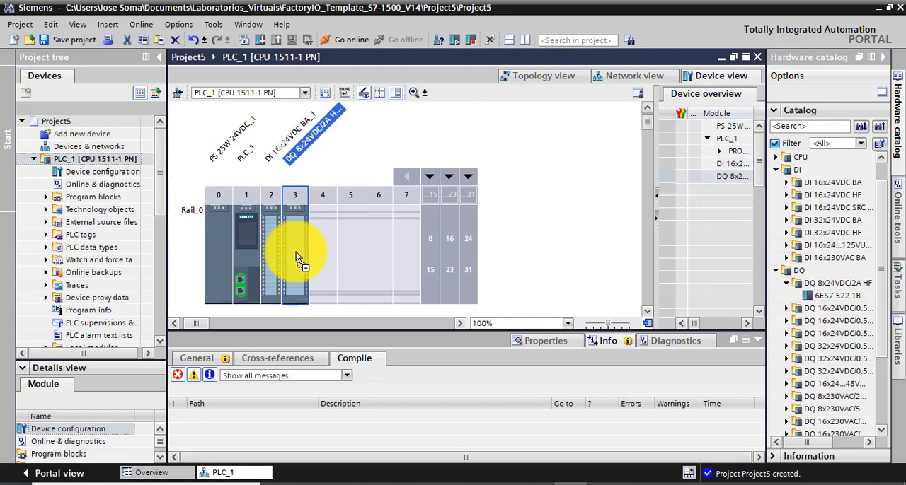
Connect the CPU's PROFINET interface to a new subnet, review its IP protocol settings, and save the project
{"action": "left_click", "coordinate": [243, 284]}
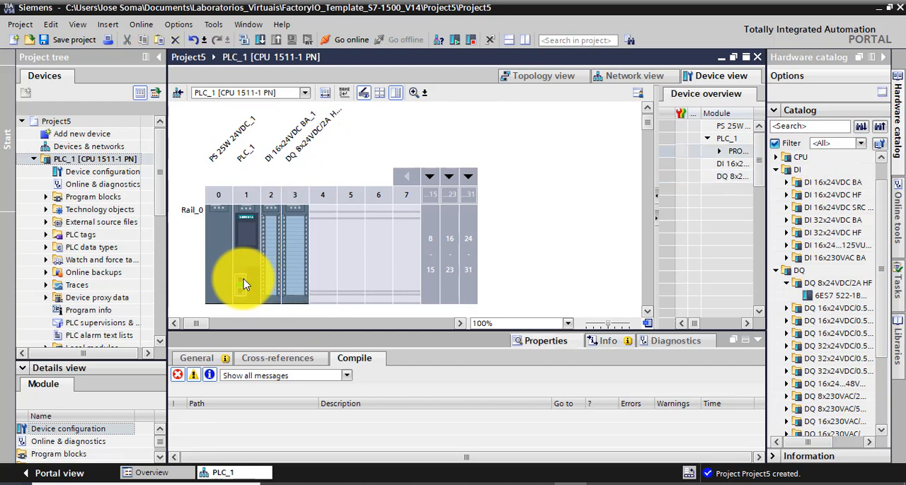
{"action": "left_click", "coordinate": [544, 343]}
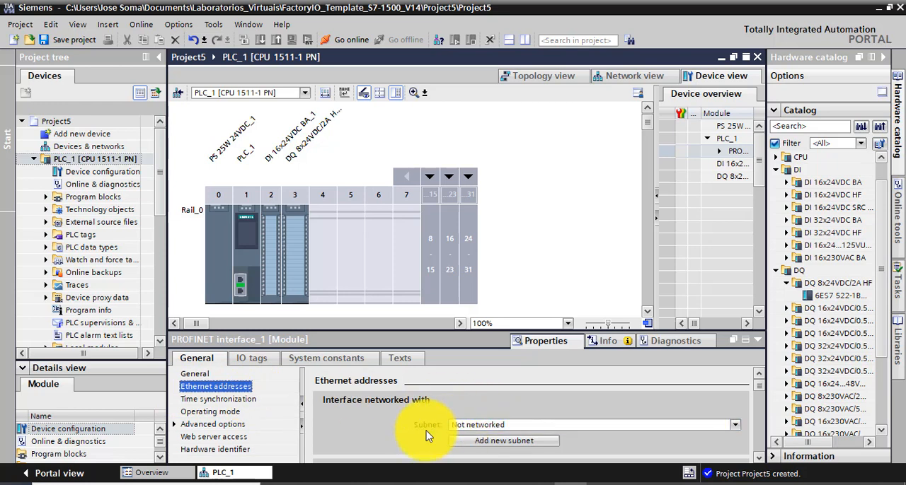
{"action": "left_click", "coordinate": [500, 444]}
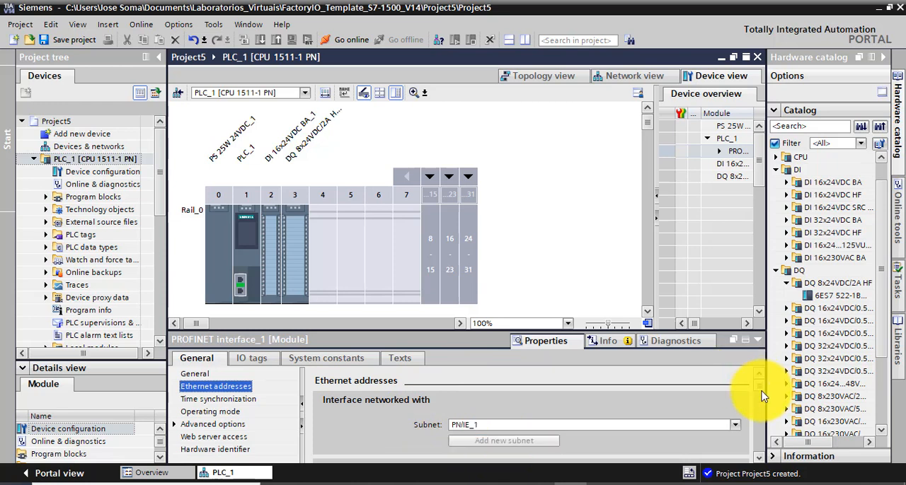
{"action": "scroll", "coordinate": [763, 395], "scroll_direction": "down", "scroll_amount": 5}
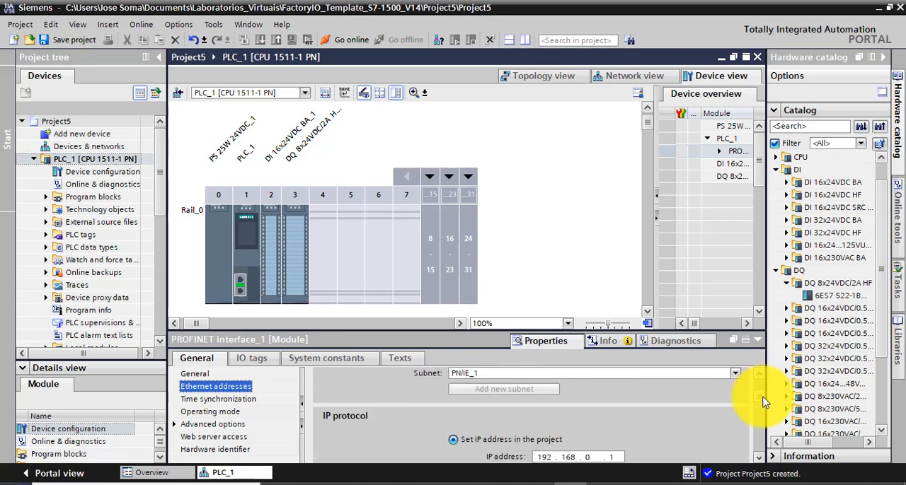
{"action": "scroll", "coordinate": [764, 411], "scroll_direction": "down", "scroll_amount": 1}
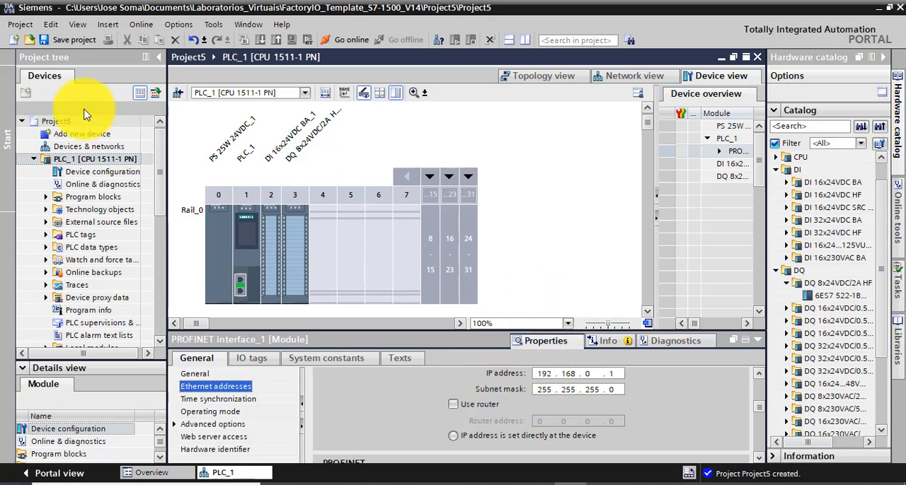
{"action": "left_click", "coordinate": [69, 40]}
Compile the PLC_1 CPU in slot 1 and save the project
{"action": "left_click", "coordinate": [244, 234]}
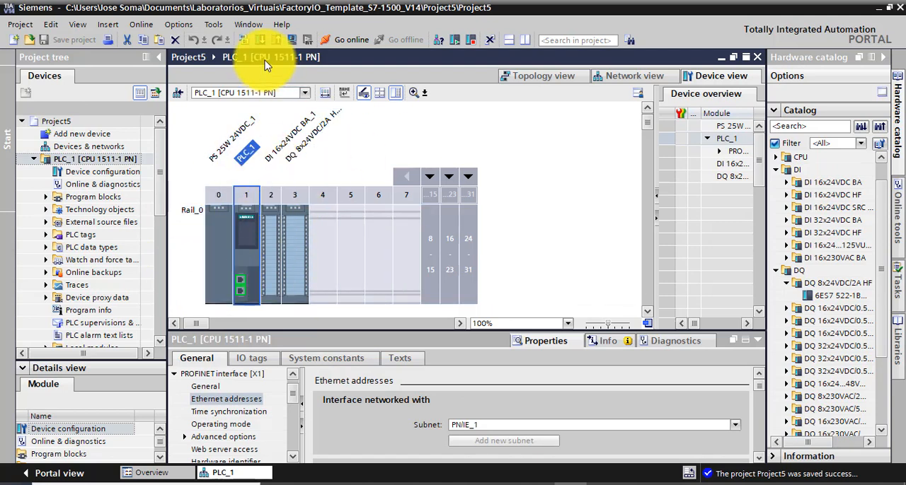
{"action": "left_click", "coordinate": [243, 41]}
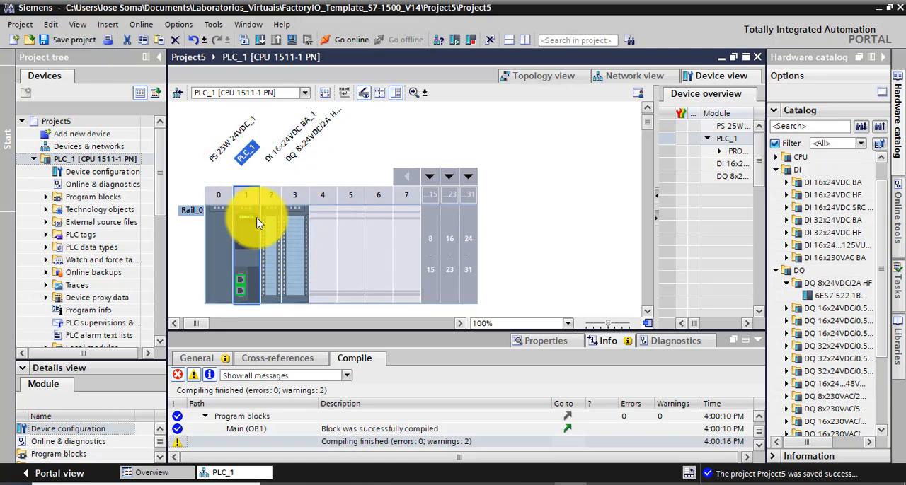
{"action": "left_click", "coordinate": [70, 41]}
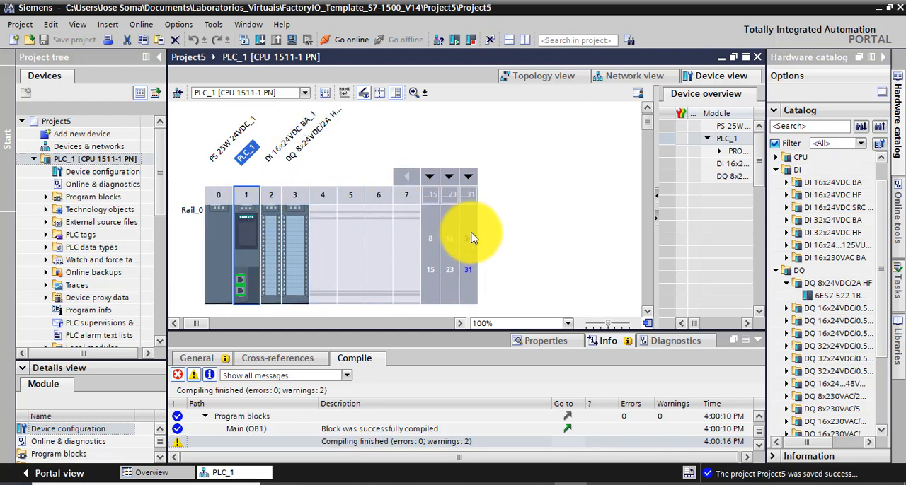
Open the Main [OB1] program block of PLC_1 for editing
{"action": "left_click", "coordinate": [45, 197]}
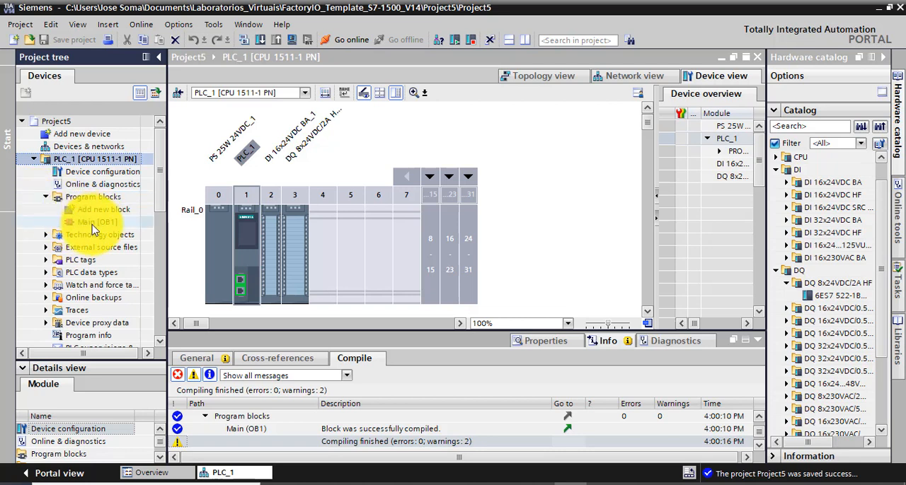
{"action": "left_click", "coordinate": [92, 223]}
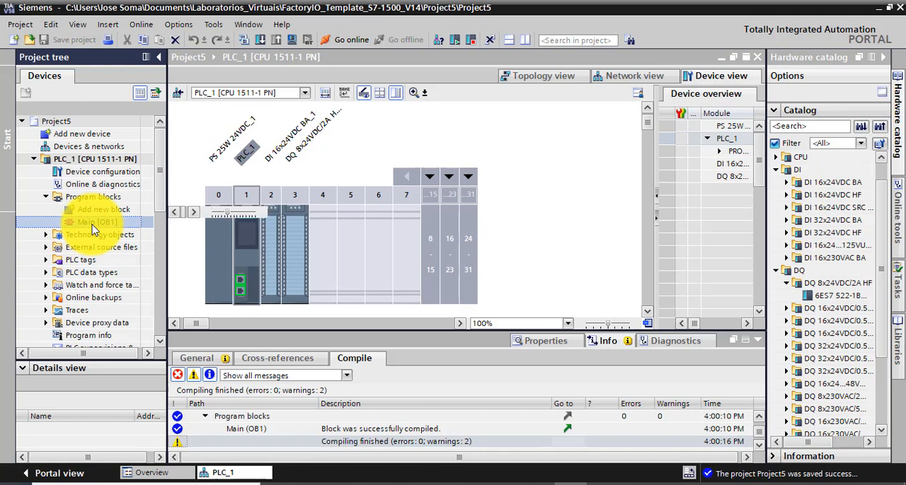
{"action": "double_click", "coordinate": [92, 222]}
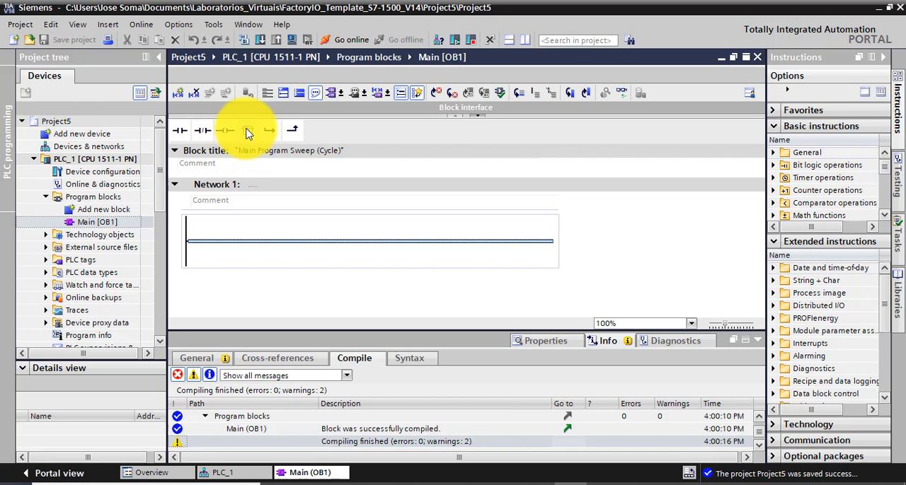
Insert a normally open contact followed by an output coil on the rung of Network 1
{"action": "left_click", "coordinate": [601, 245]}
{"action": "mouse_move", "coordinate": [182, 132]}
{"action": "left_mouse_down"}
{"action": "mouse_move", "coordinate": [212, 246]}
{"action": "mouse_move", "coordinate": [182, 134]}
{"action": "left_mouse_up"}
{"action": "left_click", "coordinate": [182, 134]}
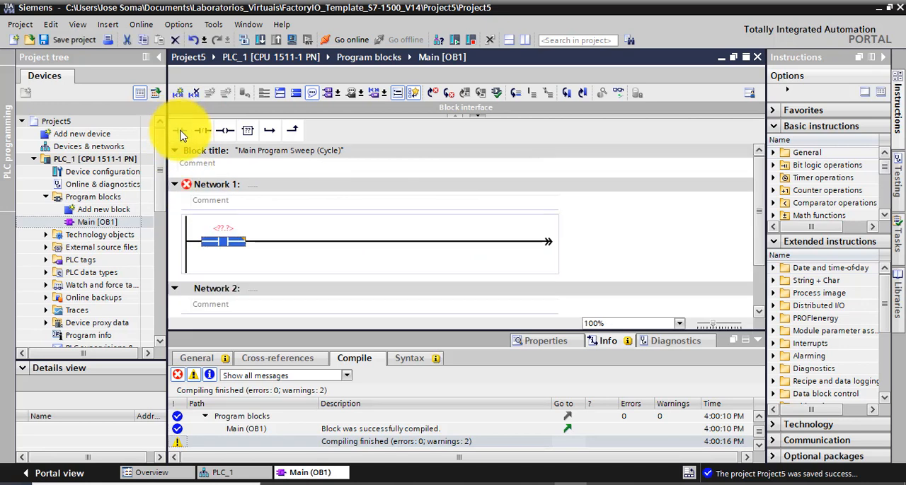
{"action": "left_click", "coordinate": [226, 132]}
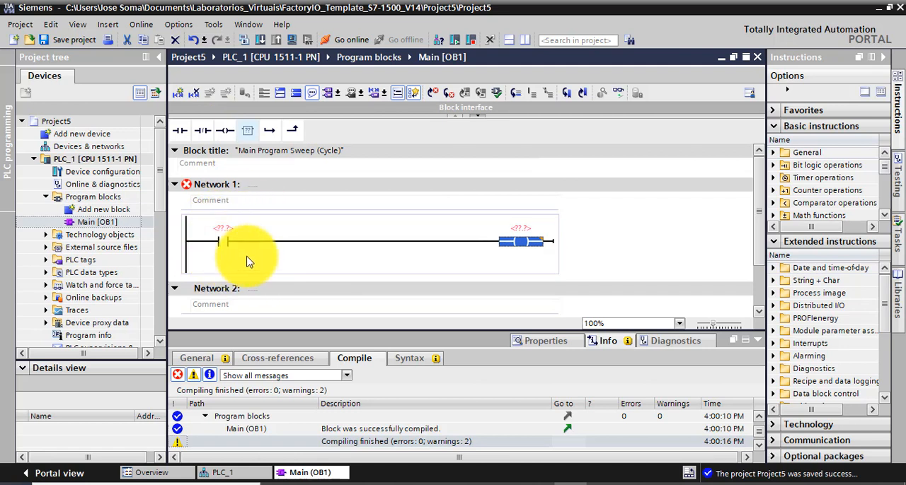
Assign address I0.0 to the contact and Q0.0 to the coil in Network 1, and save the project
{"action": "left_click", "coordinate": [223, 229]}
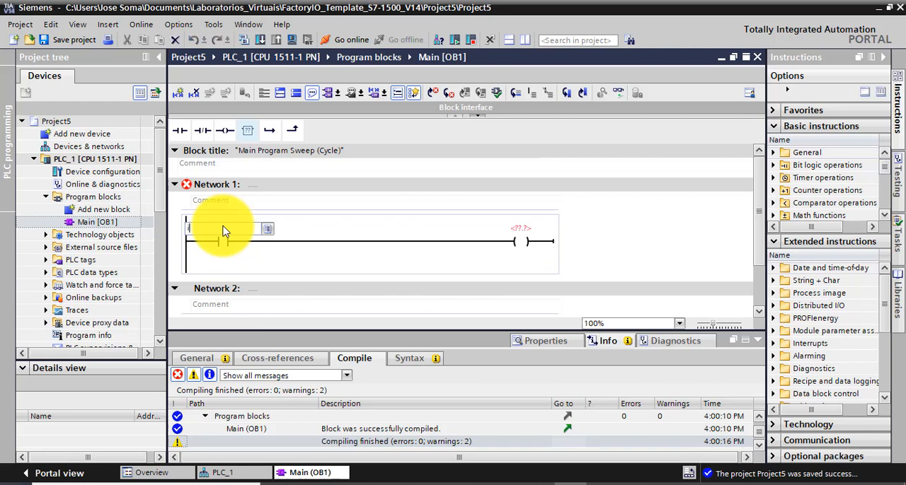
{"action": "type", "text": "i0.0"}
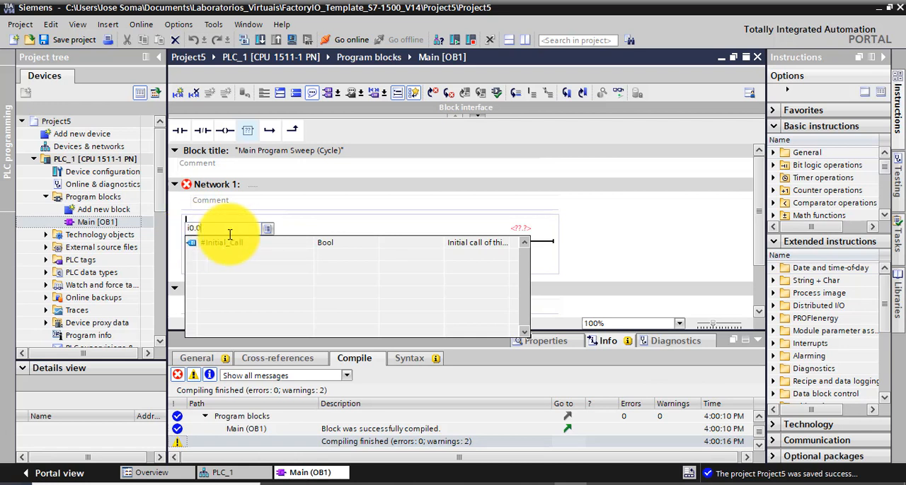
{"action": "left_click", "coordinate": [347, 211]}
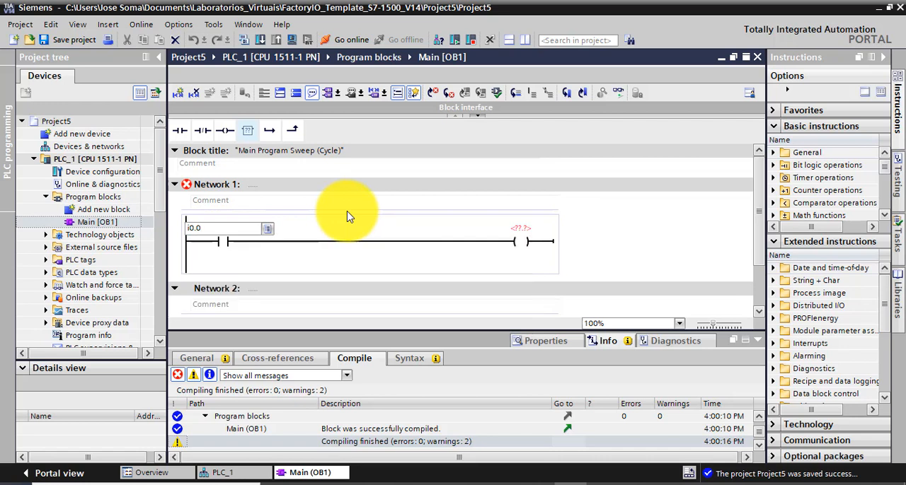
{"action": "left_click", "coordinate": [517, 234]}
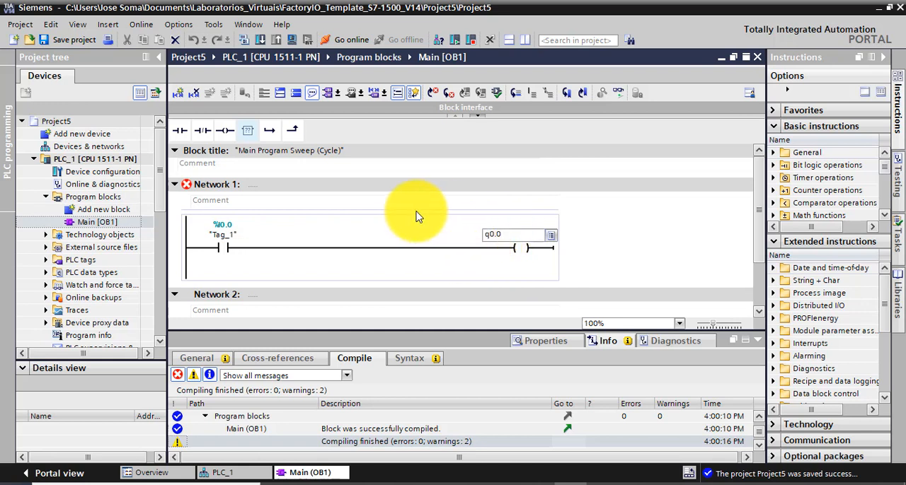
{"action": "key", "text": "Return"}
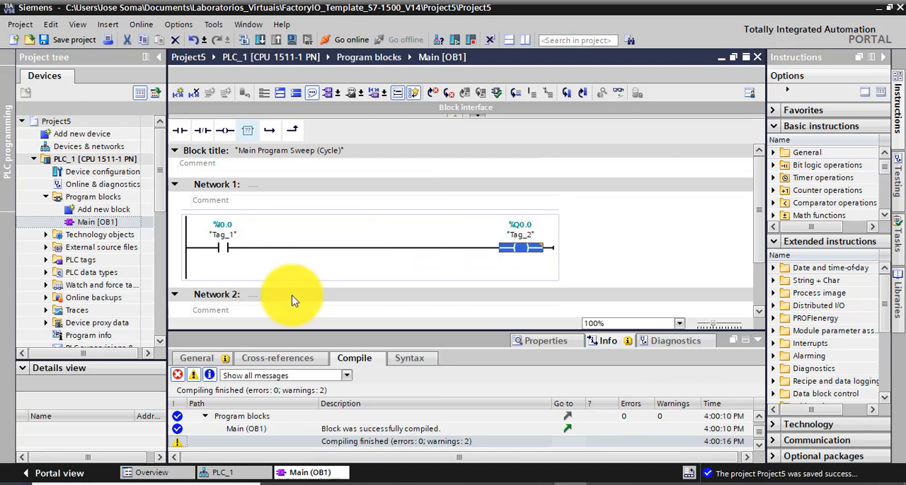
{"action": "left_click", "coordinate": [664, 285]}
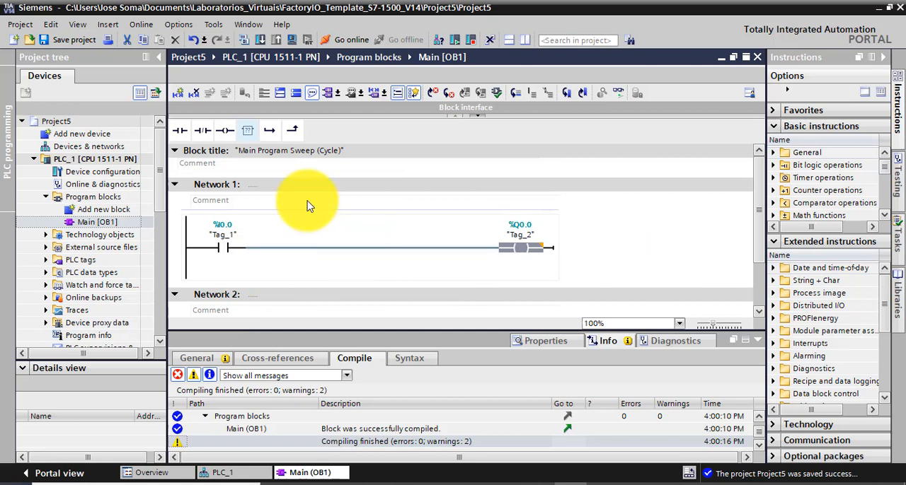
{"action": "left_click", "coordinate": [70, 39]}
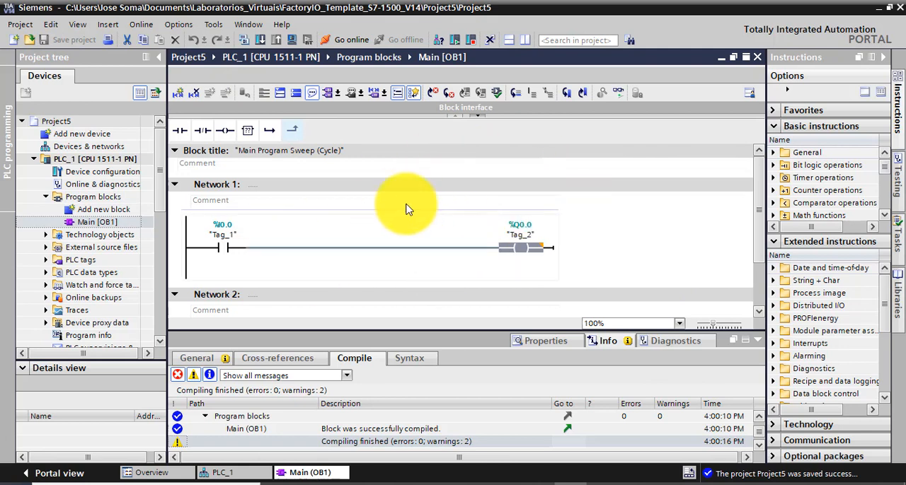
Start the simulation of PLC_1, accept disabling the other online interfaces, and move the simulator window clear of the download dialog
{"action": "left_click", "coordinate": [292, 42]}
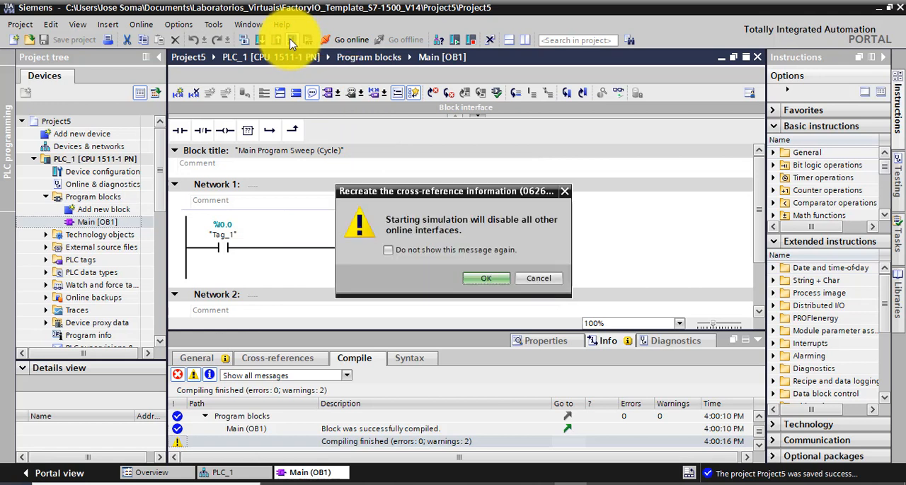
{"action": "left_click", "coordinate": [487, 279]}
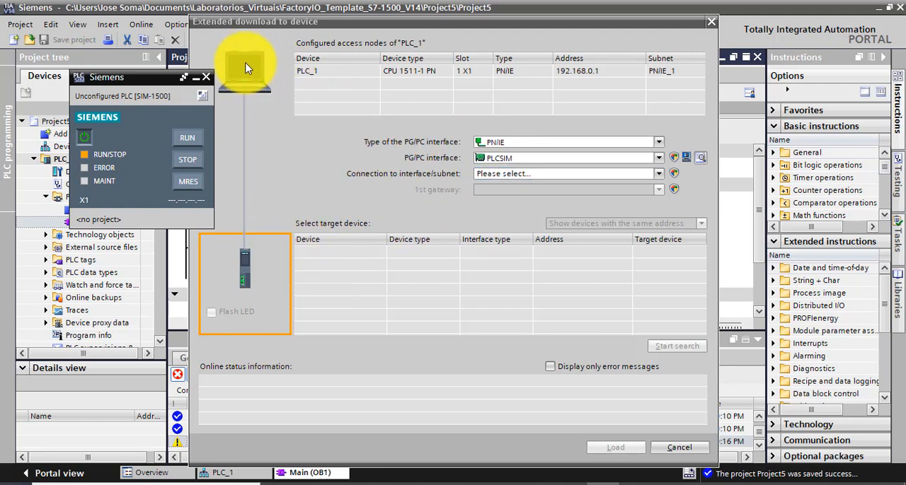
{"action": "left_click_drag", "start_coordinate": [159, 81], "coordinate": [95, 83]}
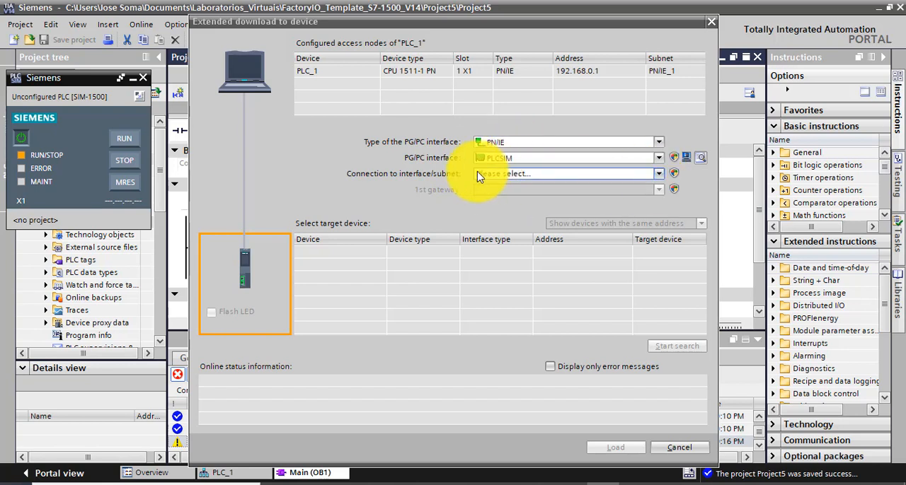
Set the download connection to subnet PN/IE_1 and search for the simulated target device
{"action": "left_click", "coordinate": [658, 174]}
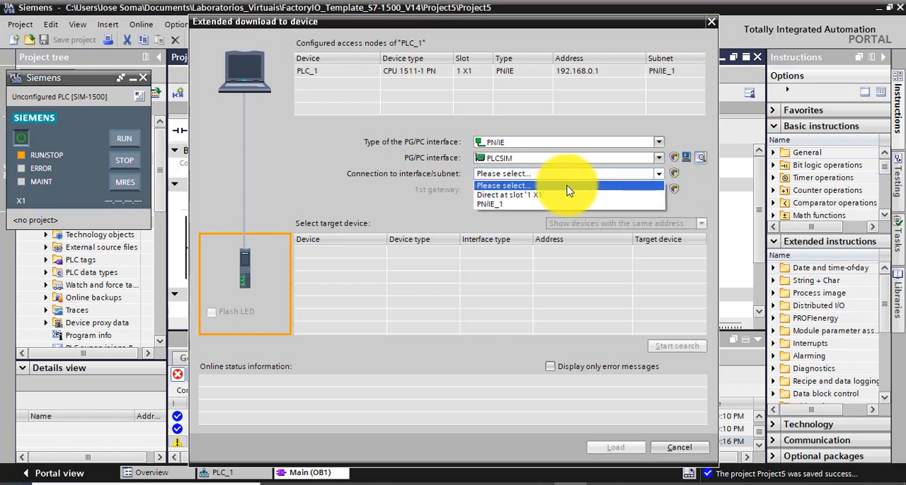
{"action": "left_click", "coordinate": [491, 204]}
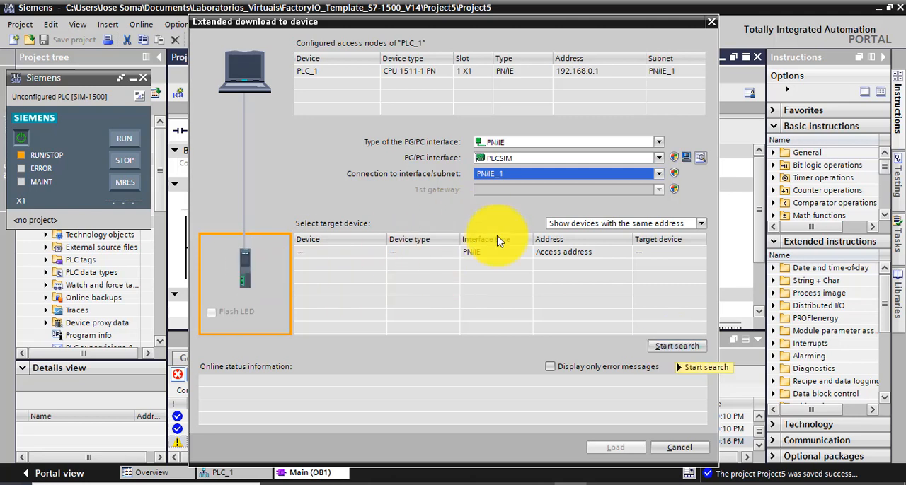
{"action": "left_click", "coordinate": [676, 347]}
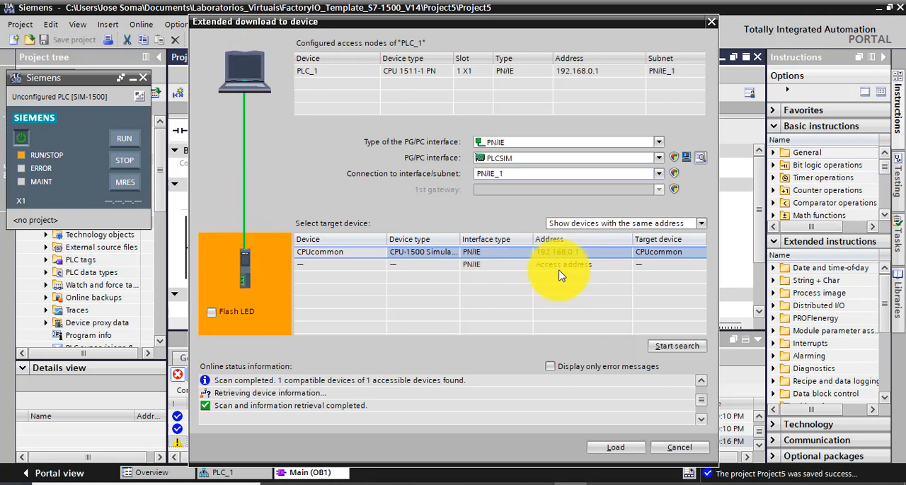
Load PLC_1 to the found simulated CPU, choose to start all modules, and finish the download
{"action": "left_click", "coordinate": [615, 449]}
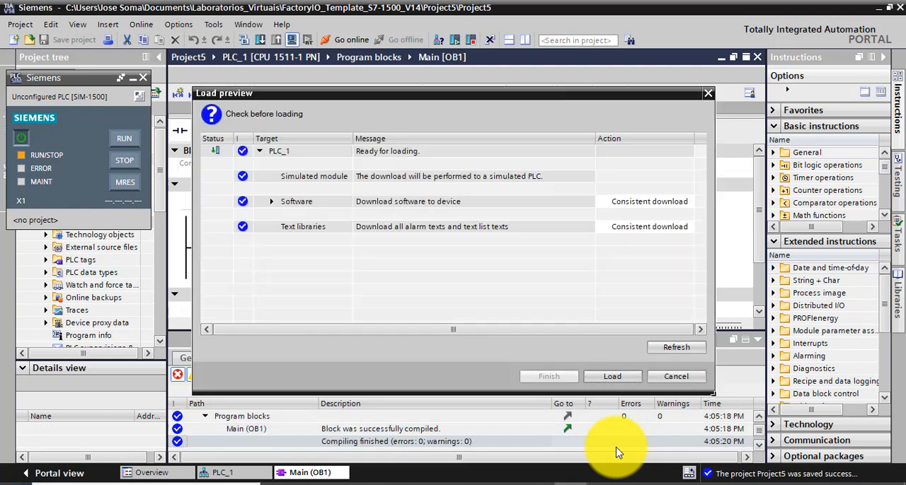
{"action": "left_click", "coordinate": [612, 380]}
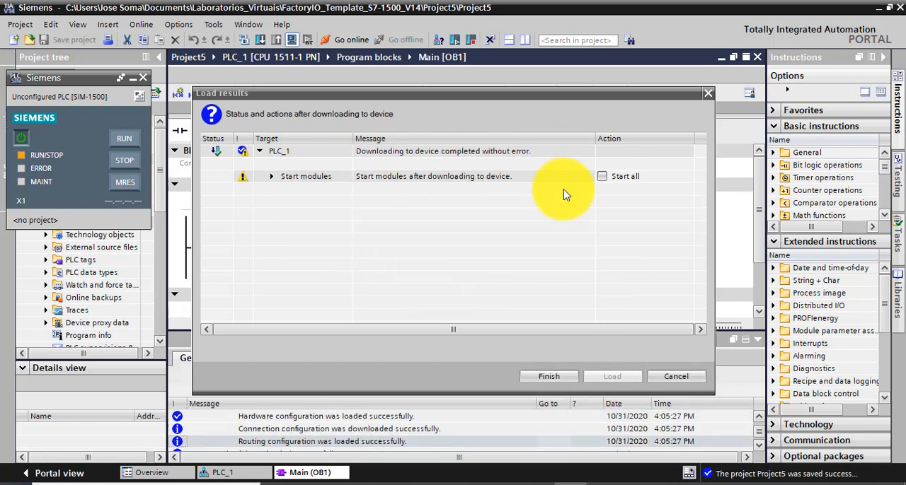
{"action": "left_click", "coordinate": [602, 177]}
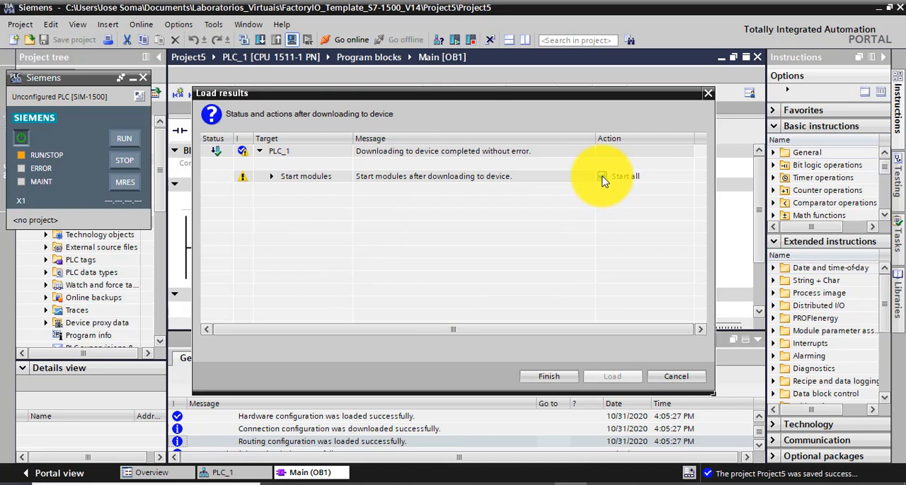
{"action": "left_click", "coordinate": [544, 379]}
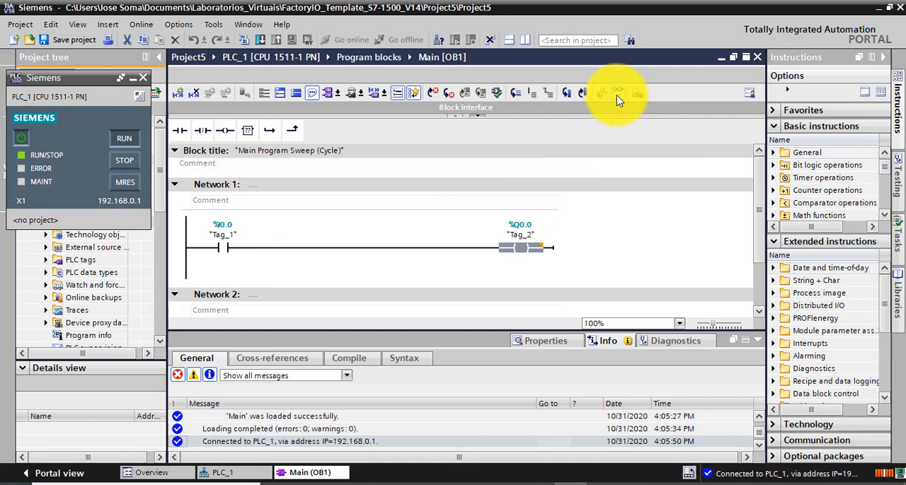
Turn on online monitoring of Main [OB1] and modify the %I0.0 contact in Network 1 to 1
{"action": "left_click", "coordinate": [617, 95]}
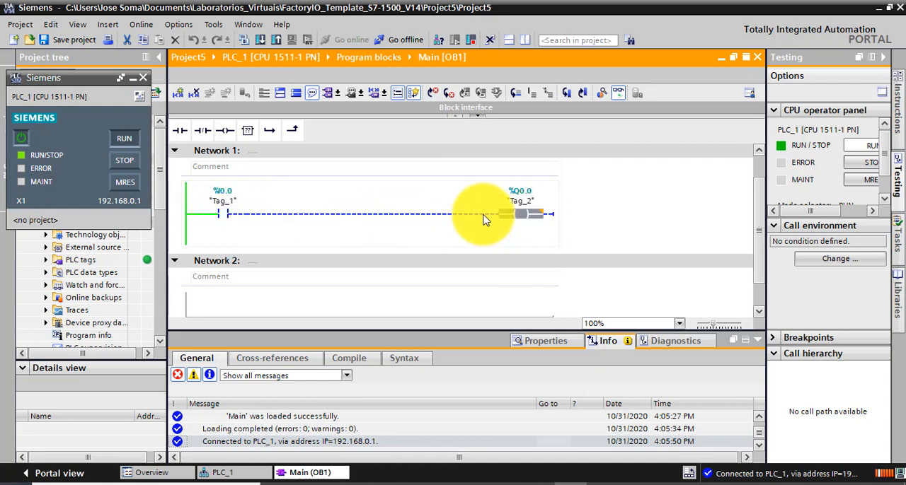
{"action": "right_click", "coordinate": [223, 217]}
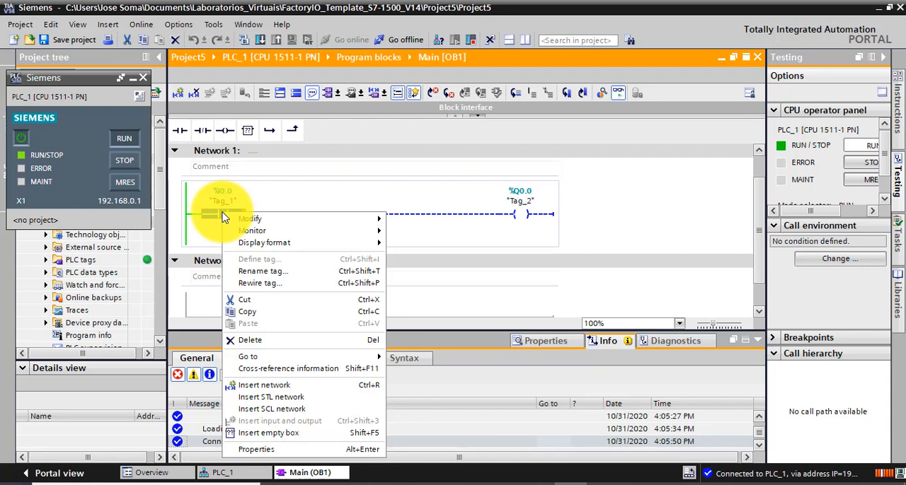
{"action": "mouse_move", "coordinate": [249, 224]}
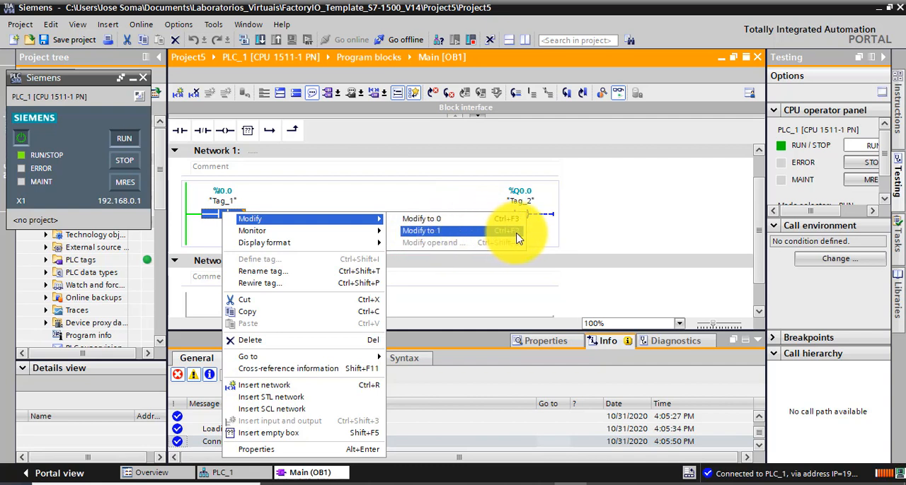
{"action": "left_click", "coordinate": [424, 233]}
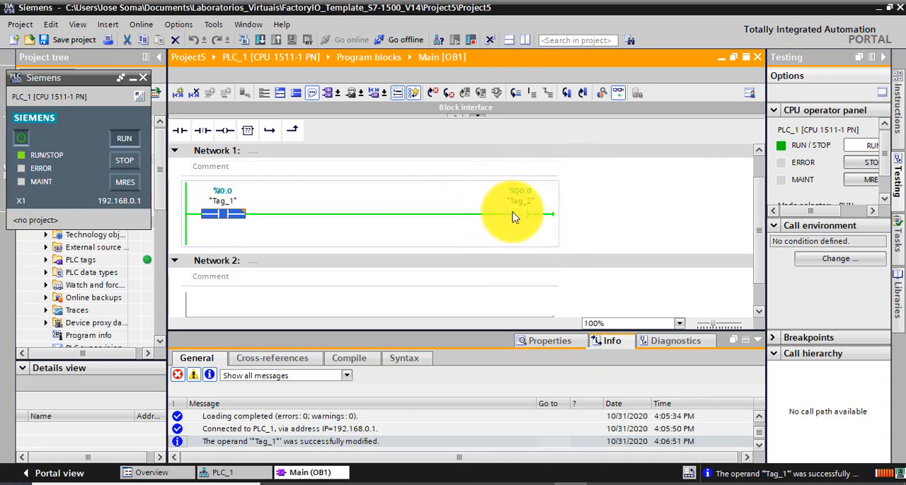
Modify the %I0.0 contact in Network 1 to 0
{"action": "right_click", "coordinate": [223, 221]}
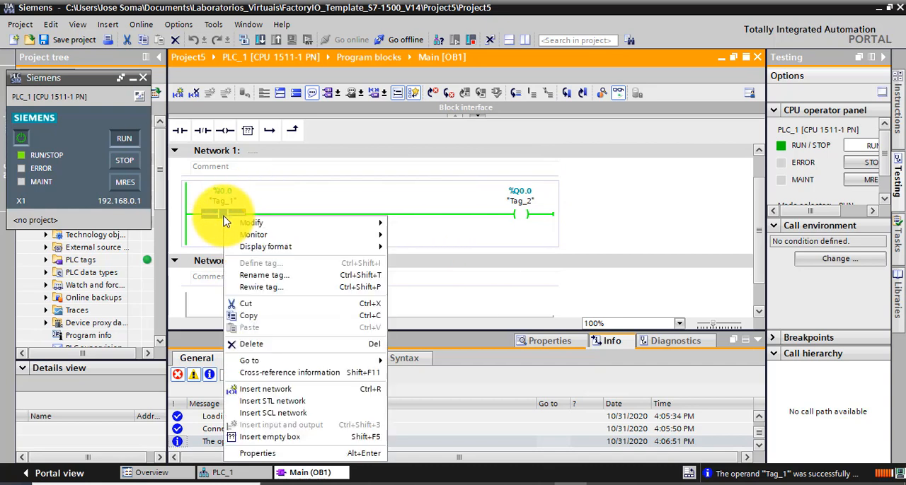
{"action": "mouse_move", "coordinate": [254, 223]}
{"action": "left_click", "coordinate": [428, 224]}
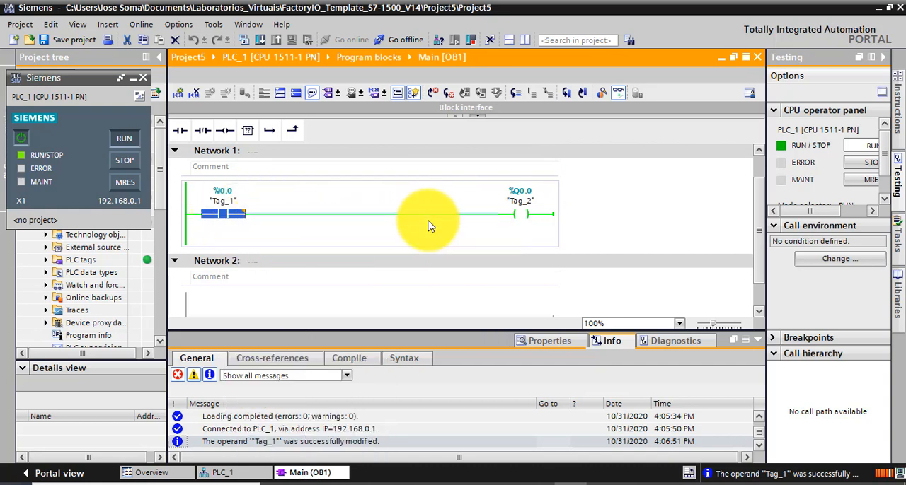